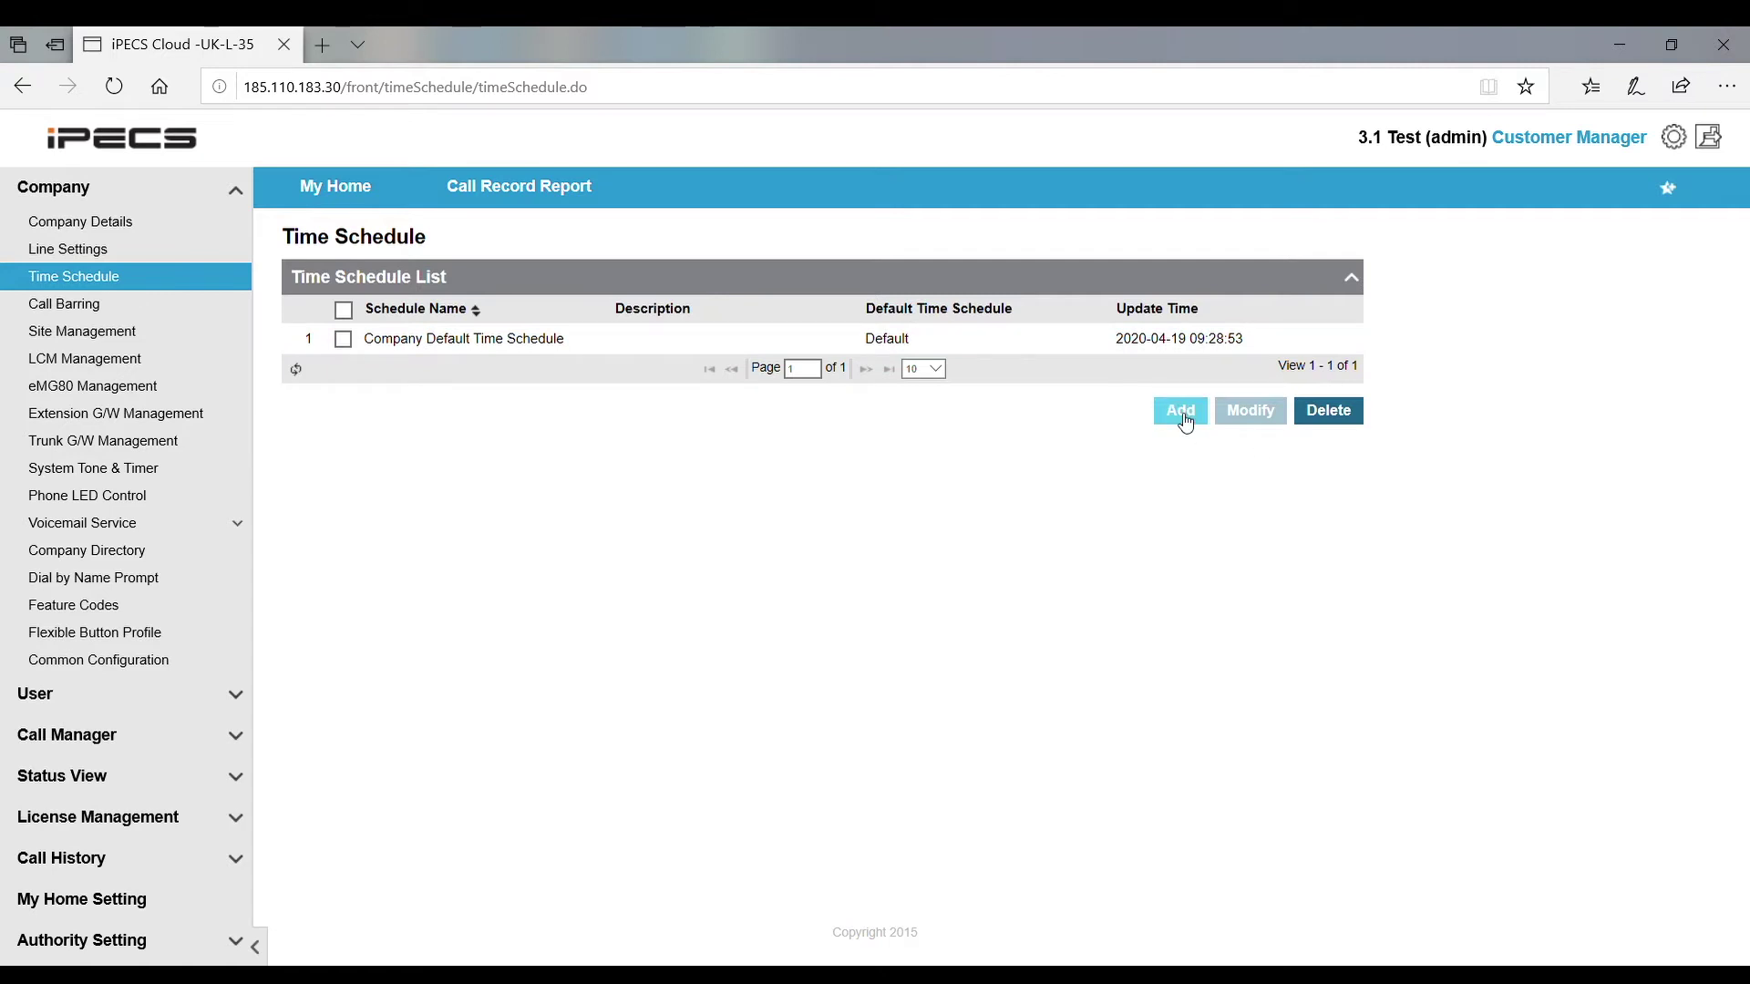
# Open Company Default Time Schedule and switch it to modify mode
pyautogui.doubleClick(466, 343)
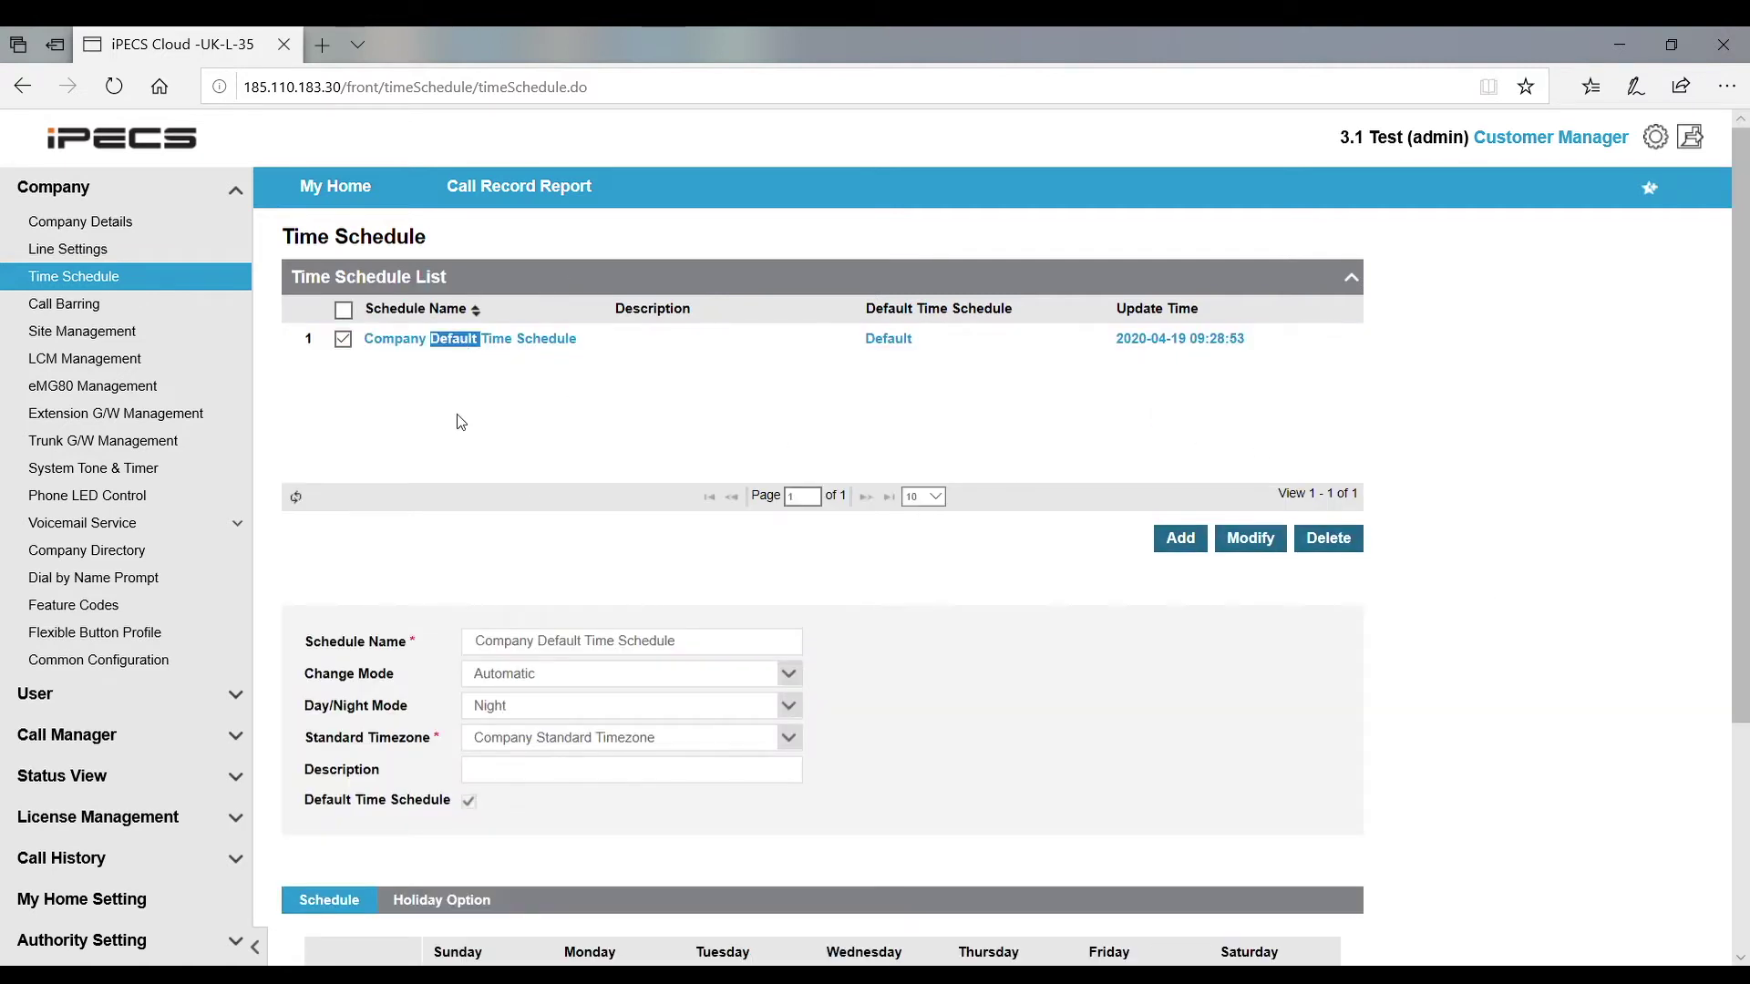
pyautogui.click(1250, 541)
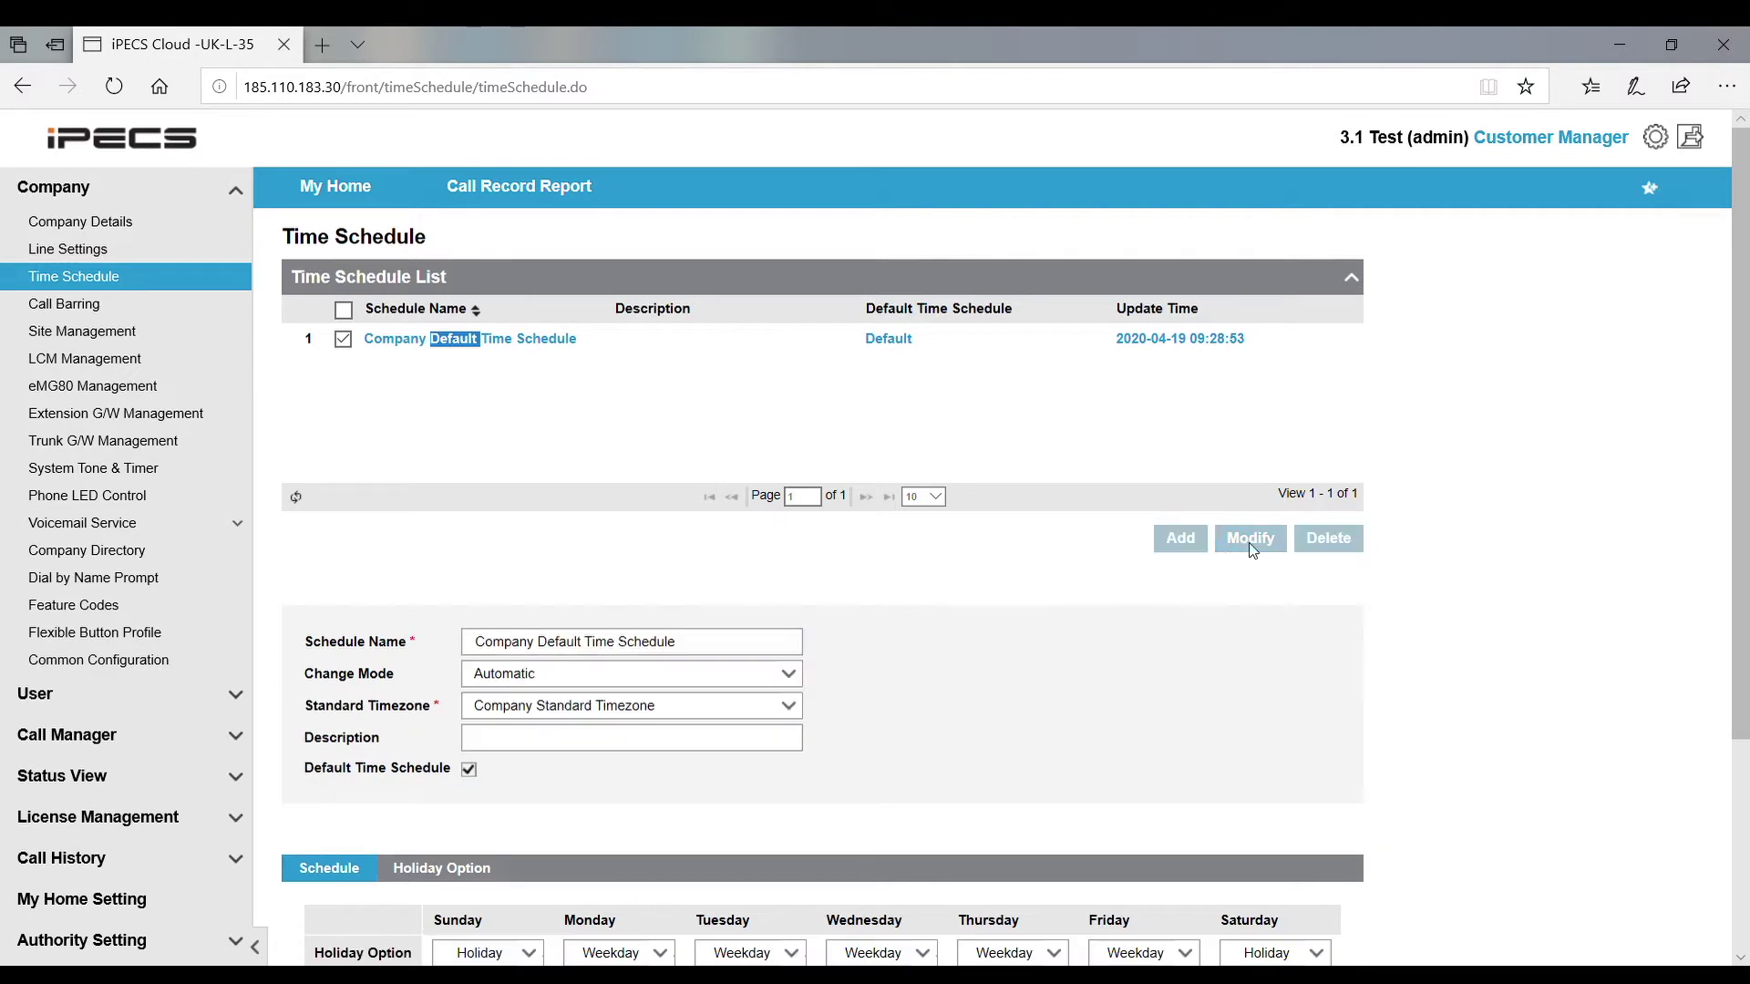
pyautogui.scroll(-1, 921, 647)
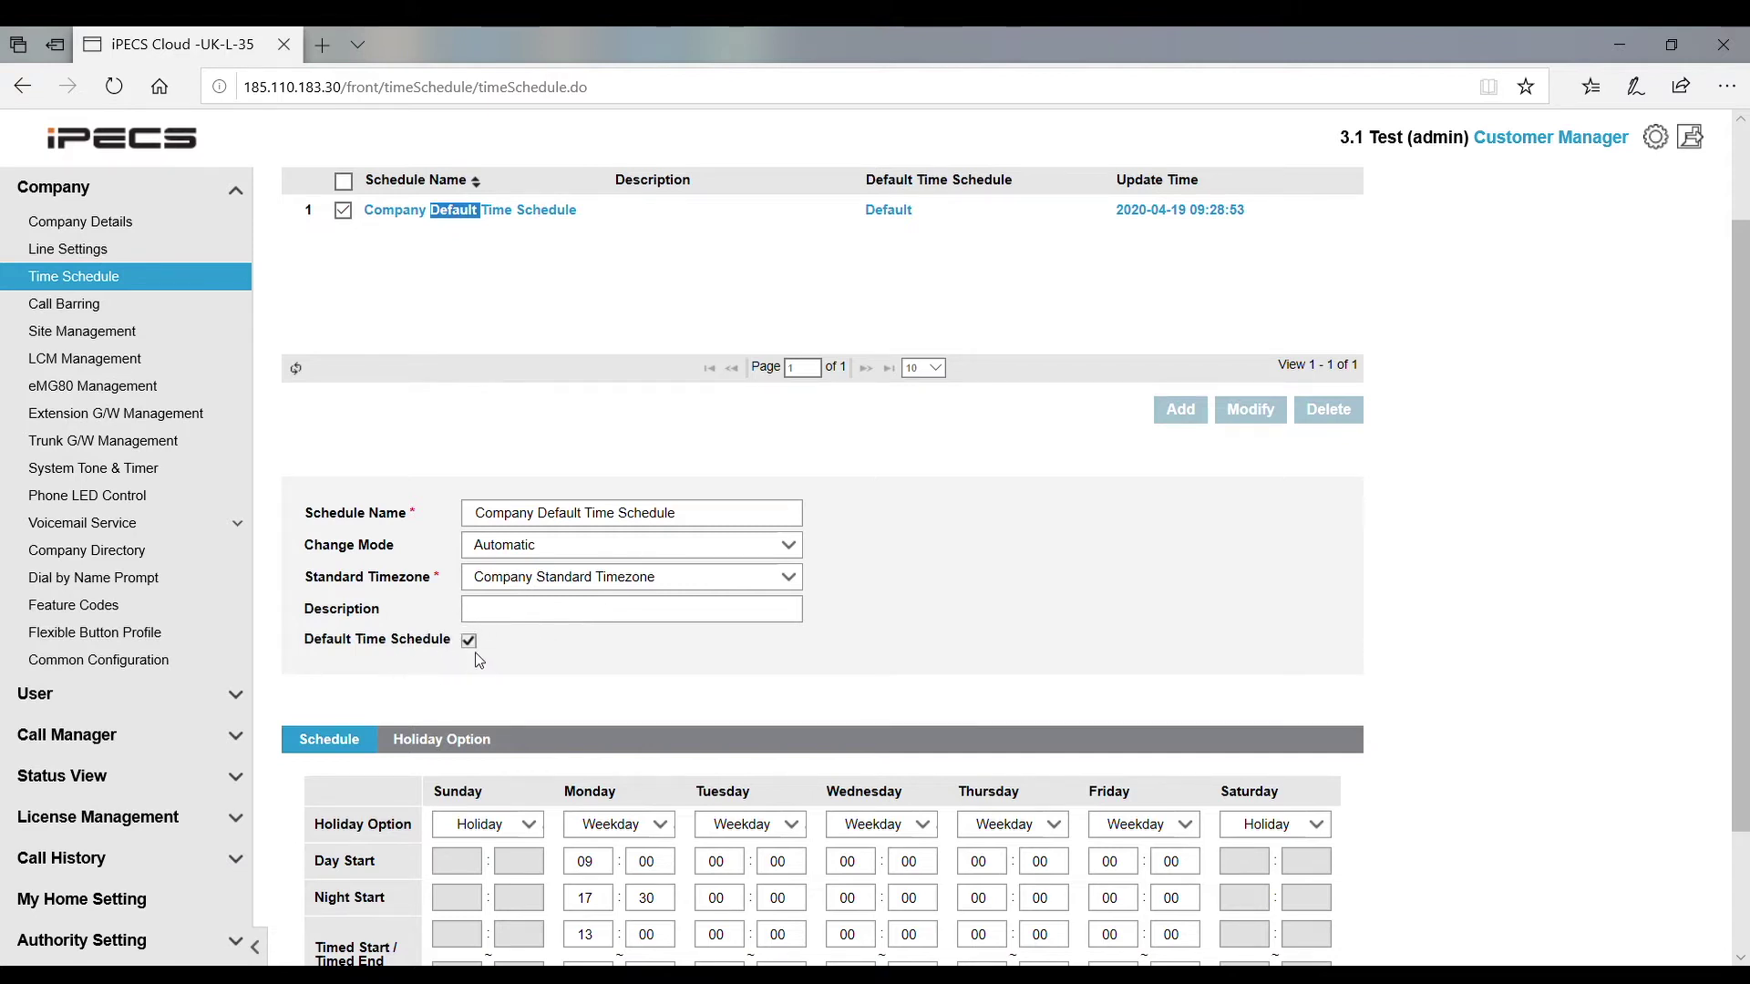
pyautogui.scroll(-3, 472, 648)
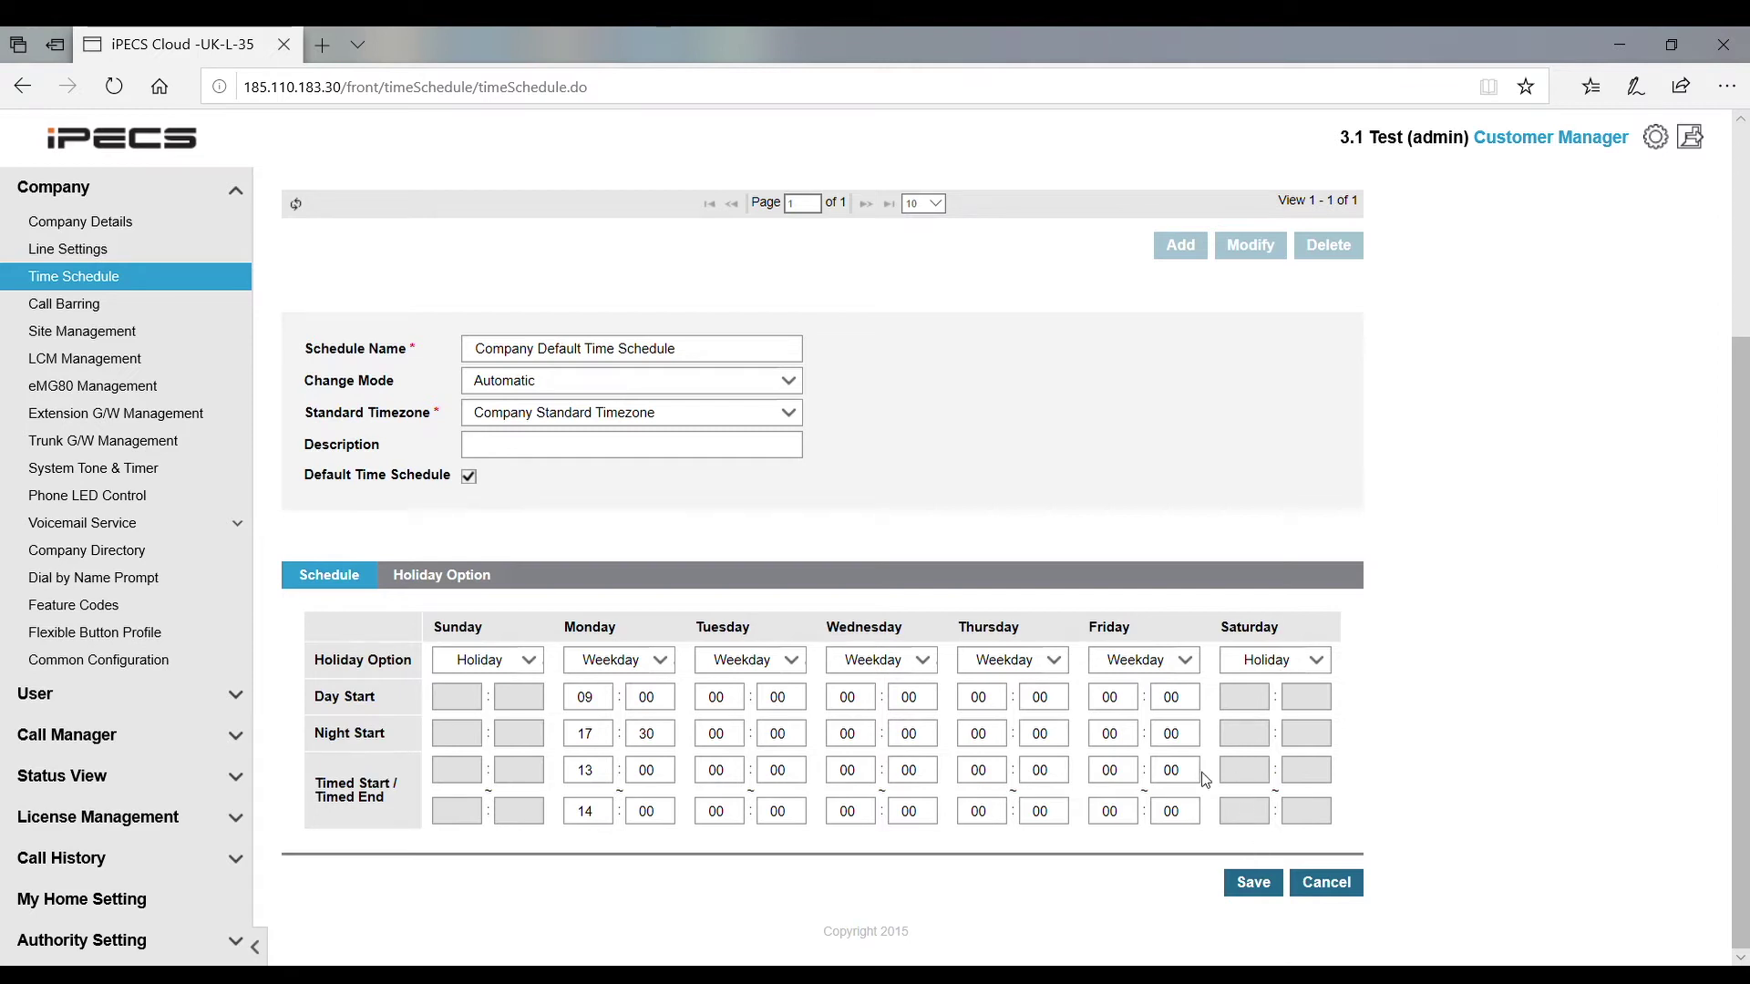
pyautogui.click(527, 661)
pyautogui.click(509, 690)
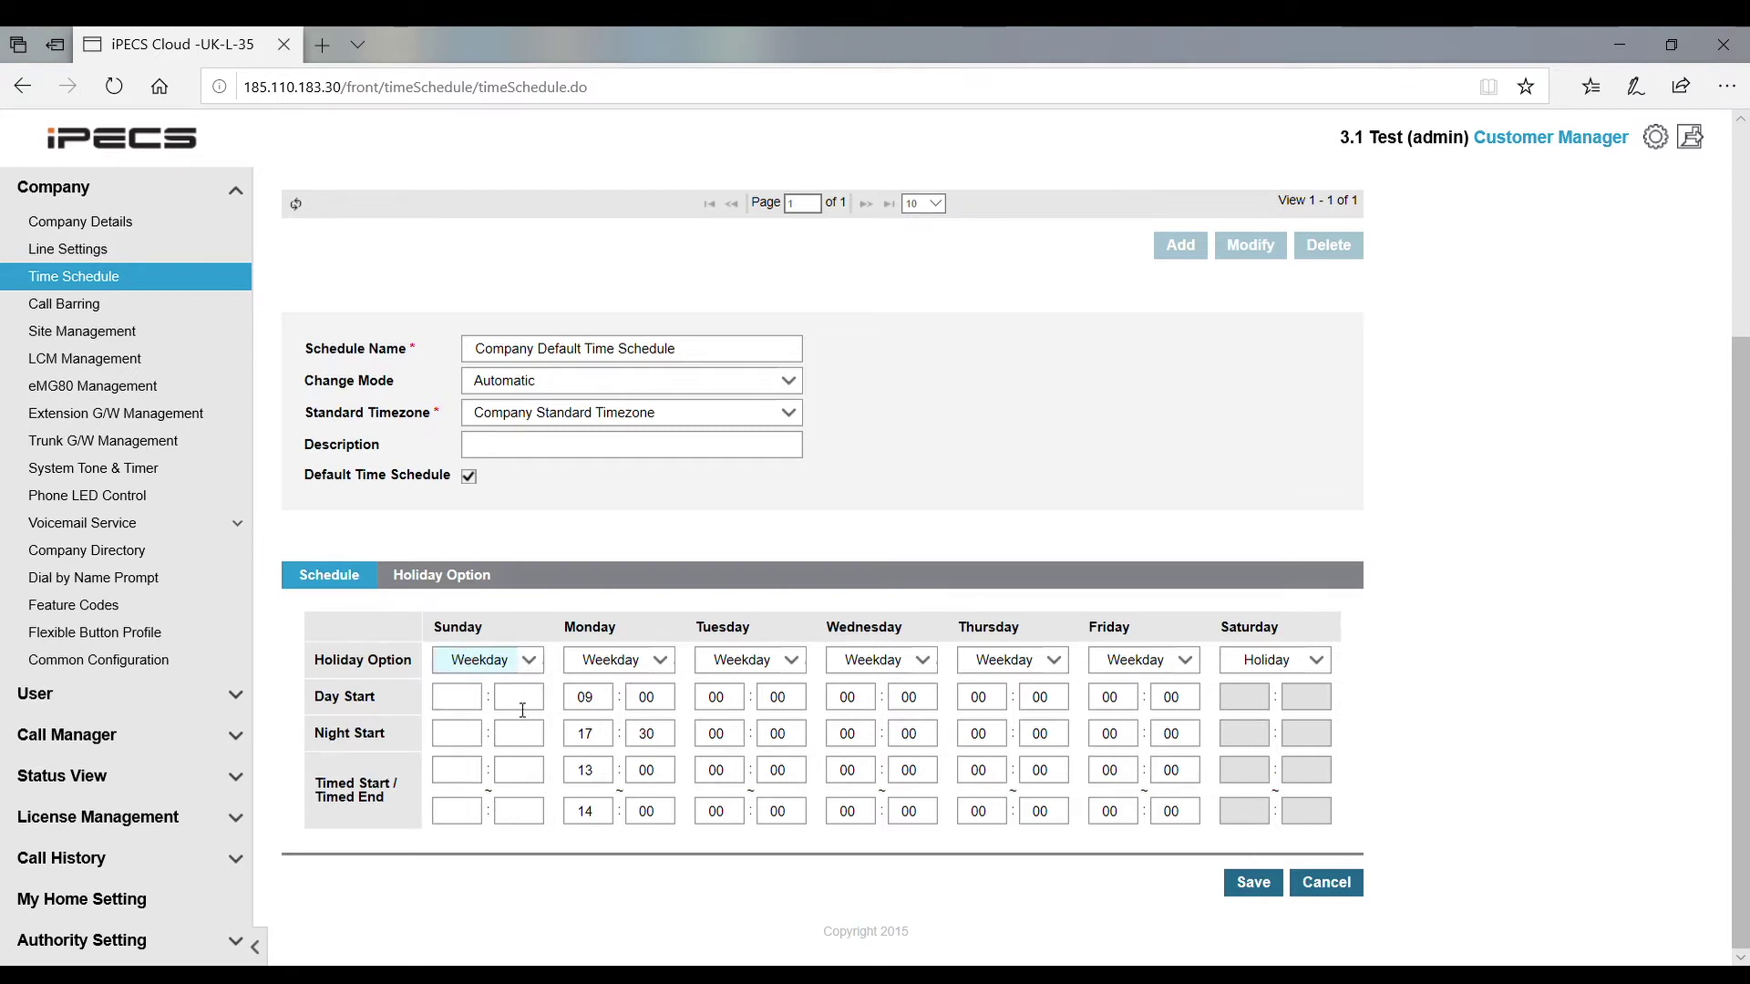
pyautogui.click(542, 663)
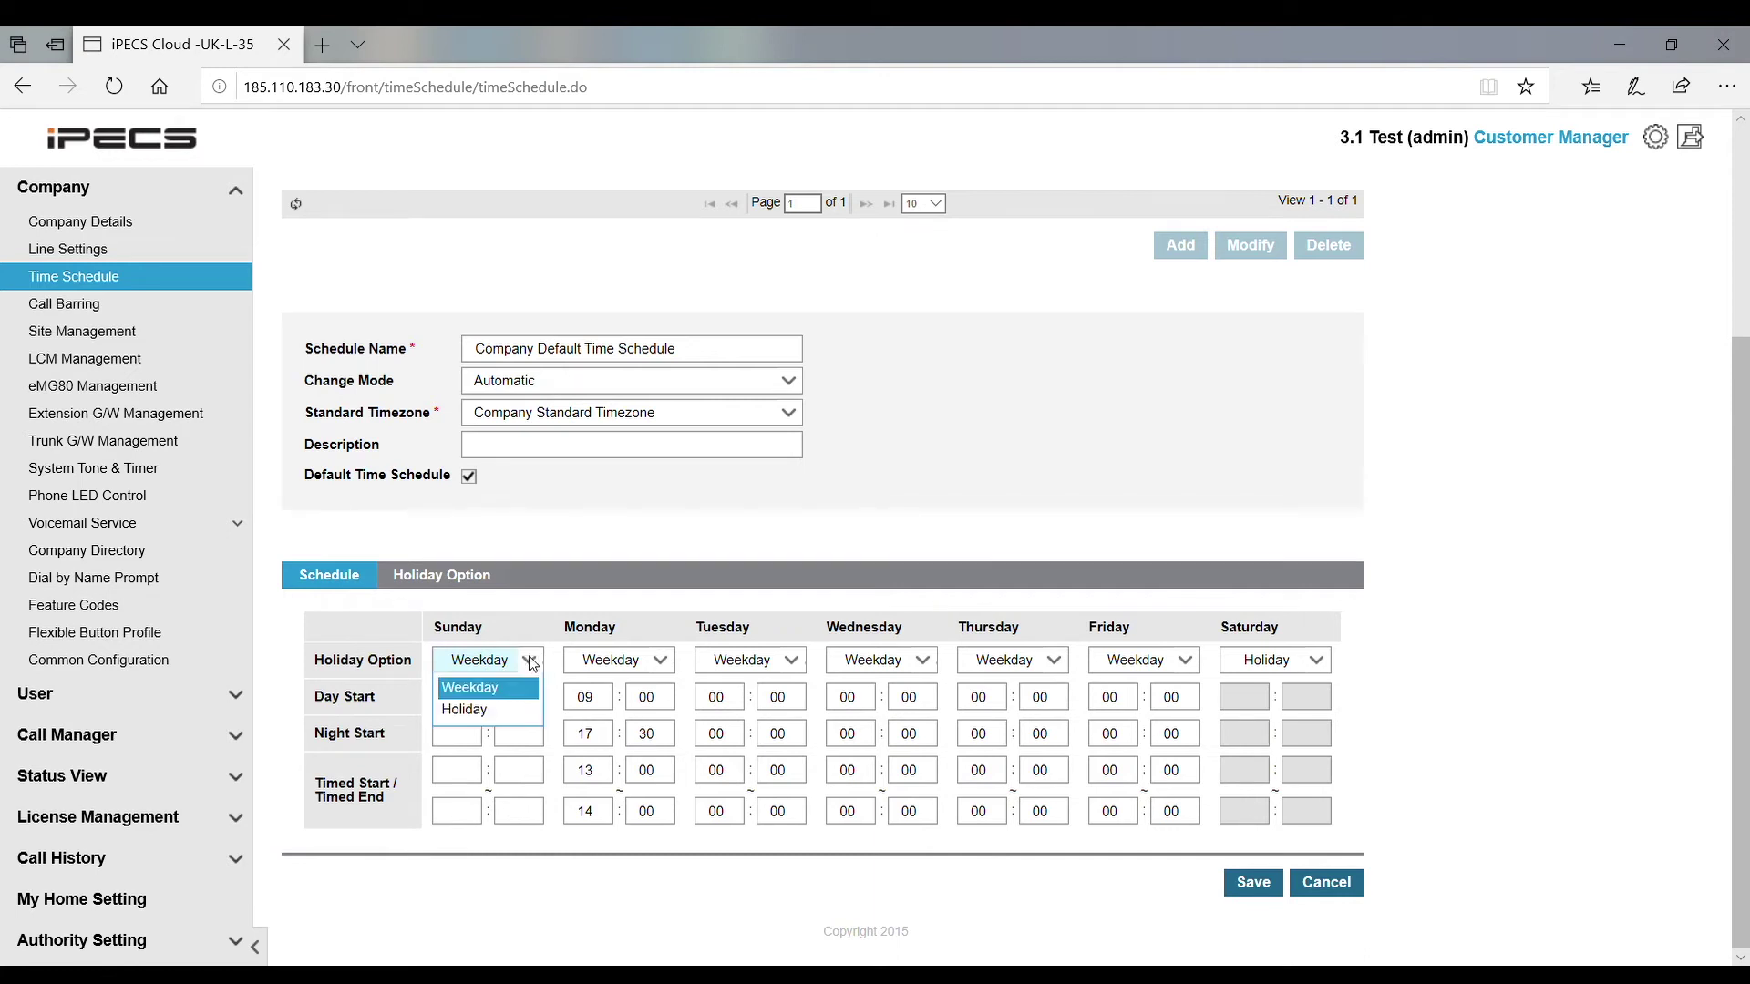
pyautogui.click(497, 709)
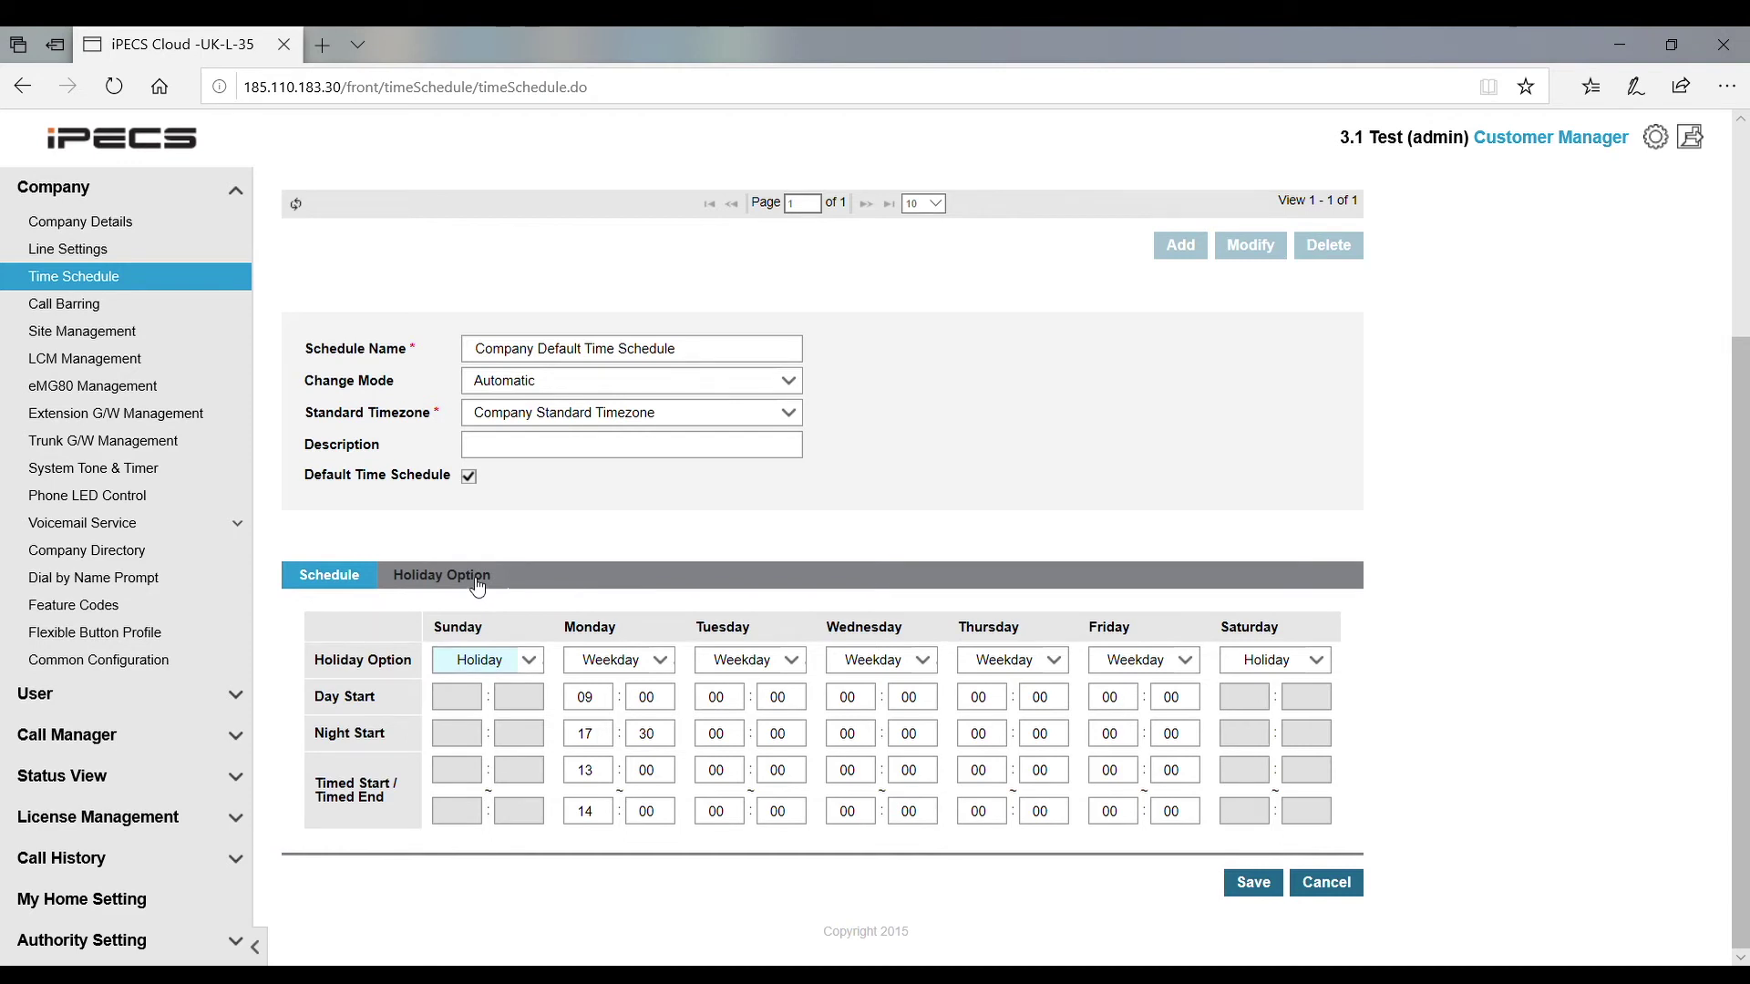
pyautogui.click(477, 585)
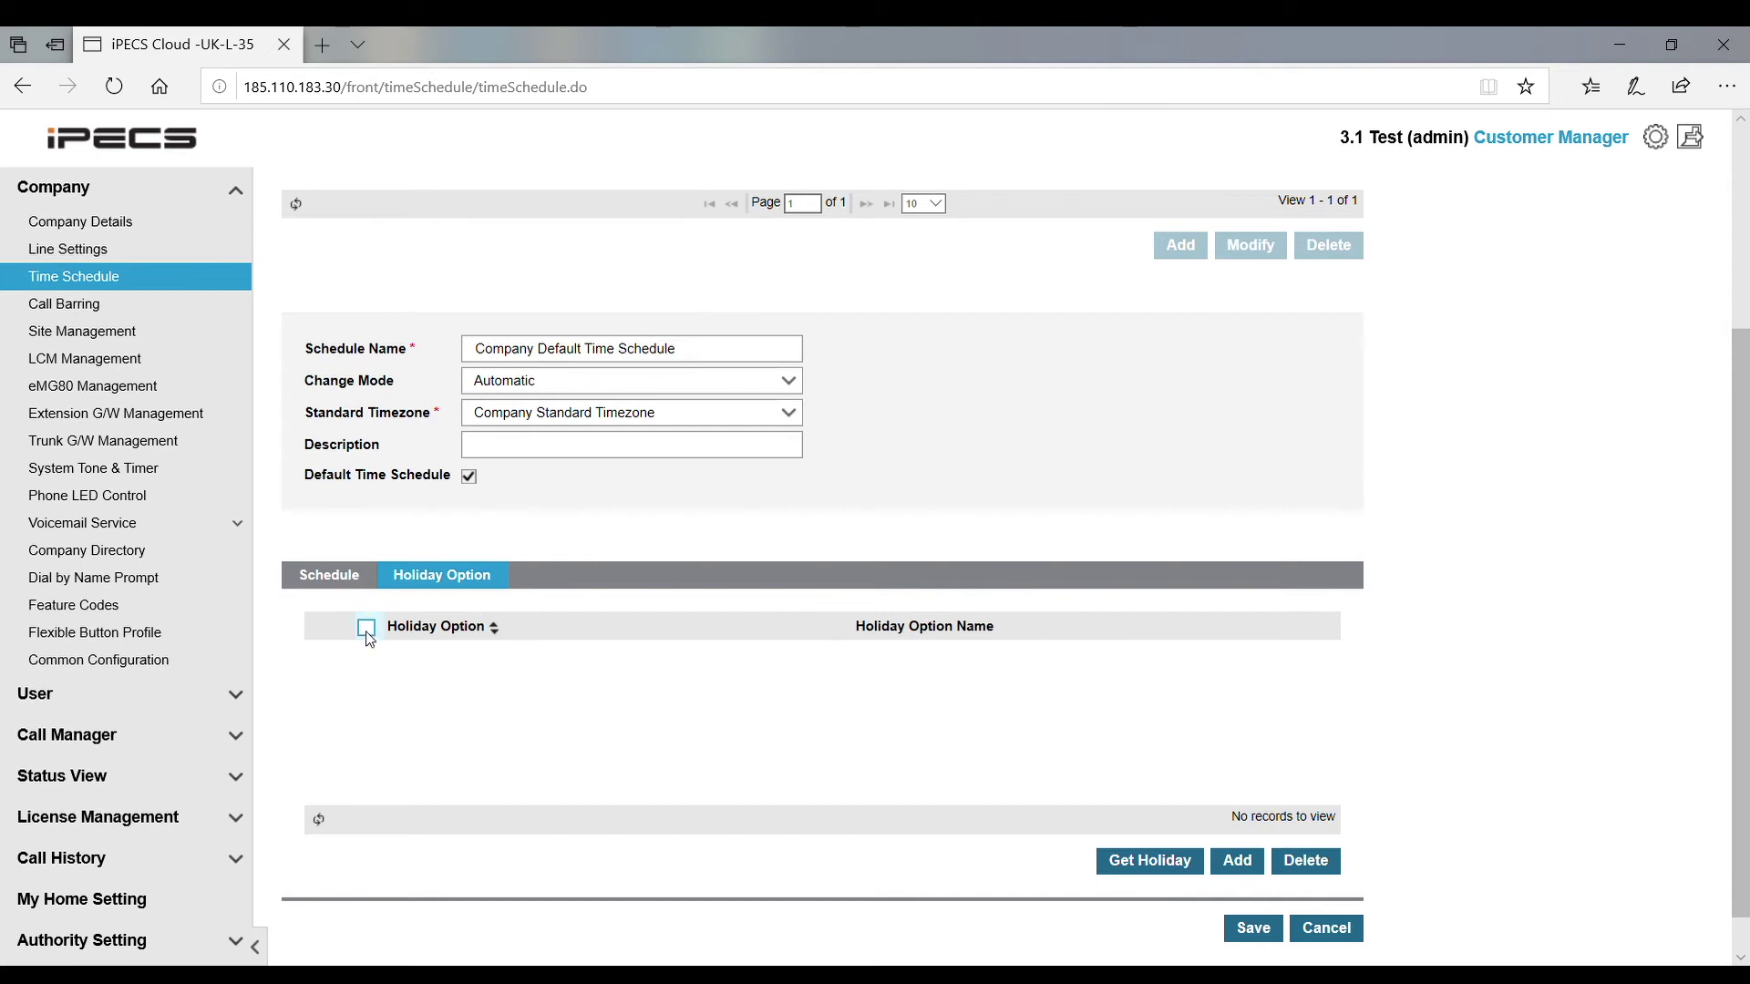
# Add a blank holiday row and tick it for editing
pyautogui.click(1237, 860)
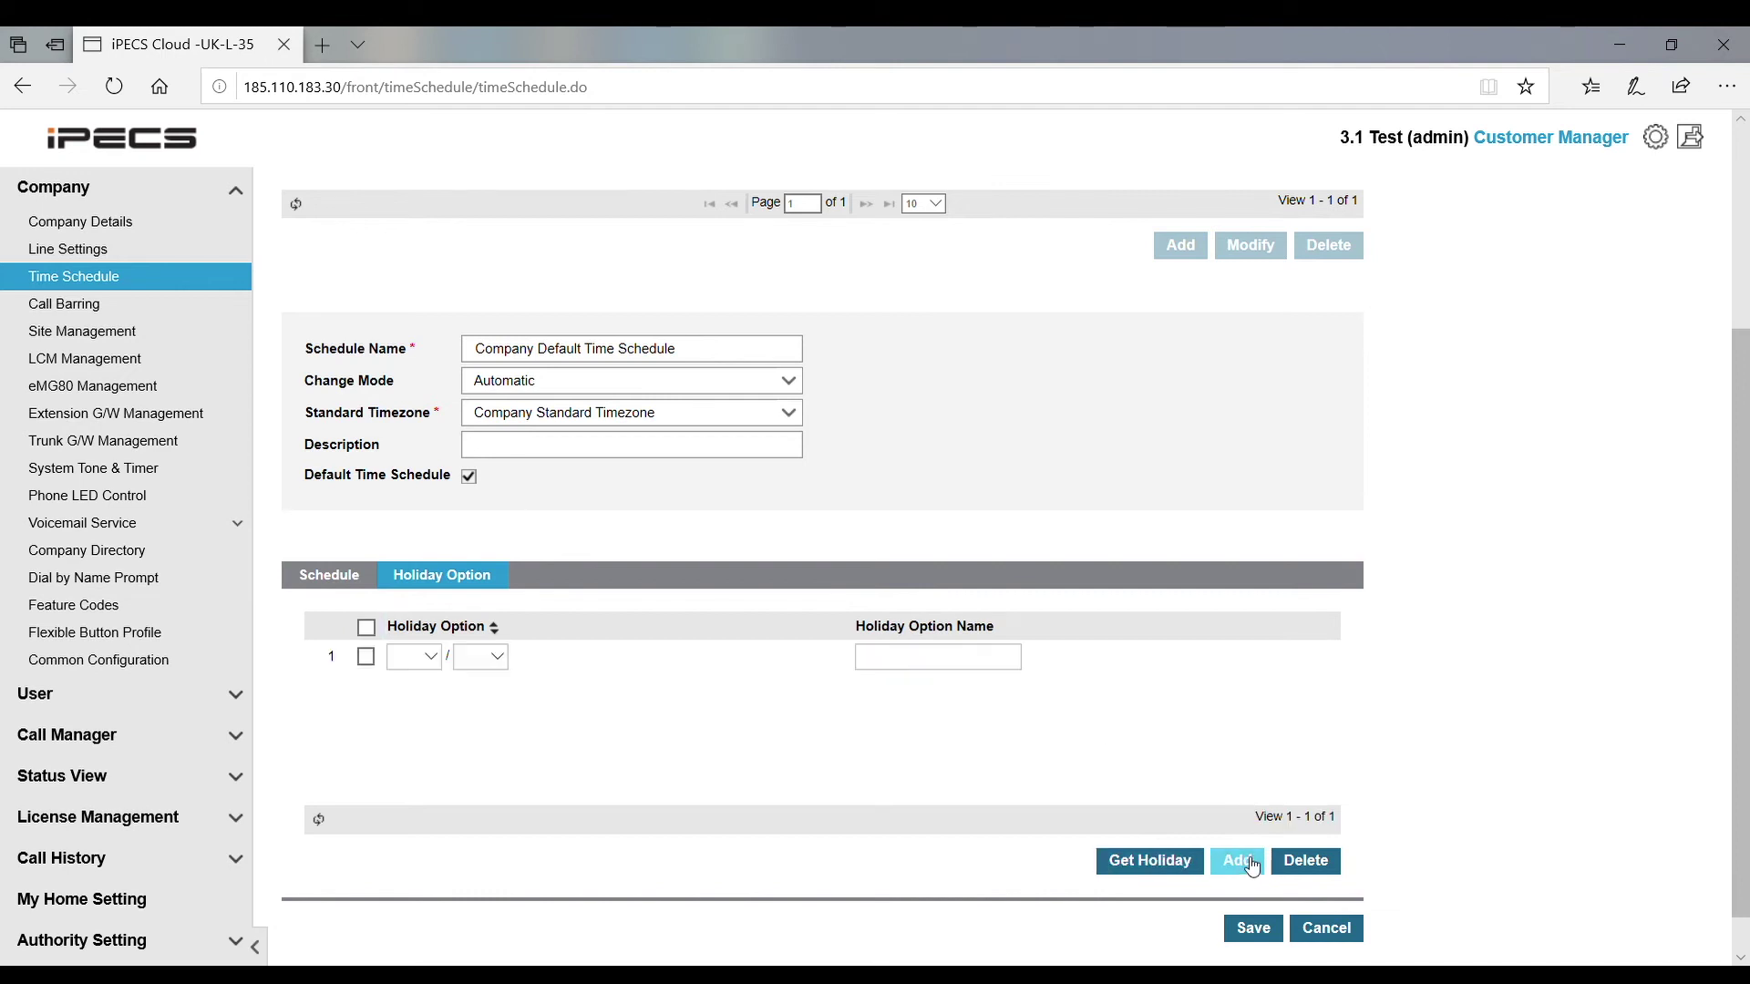
pyautogui.click(365, 657)
# Set the first holiday row's date to month 05, day 08
pyautogui.click(425, 658)
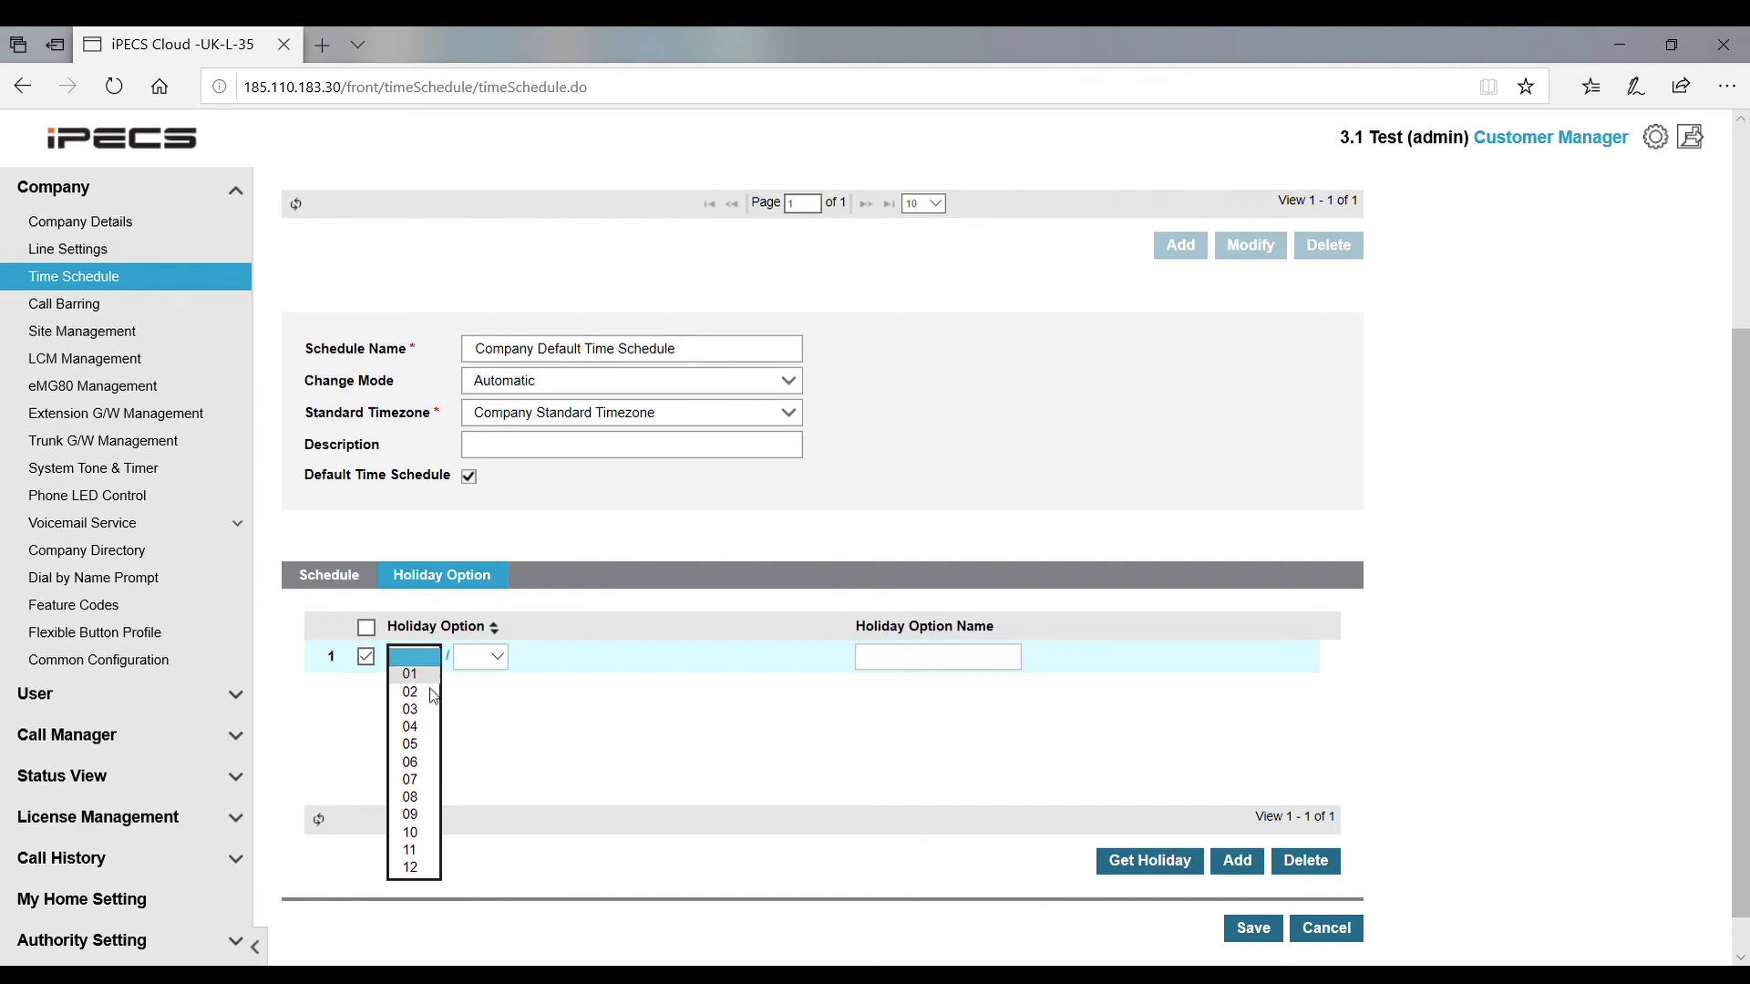
pyautogui.click(417, 745)
pyautogui.click(499, 661)
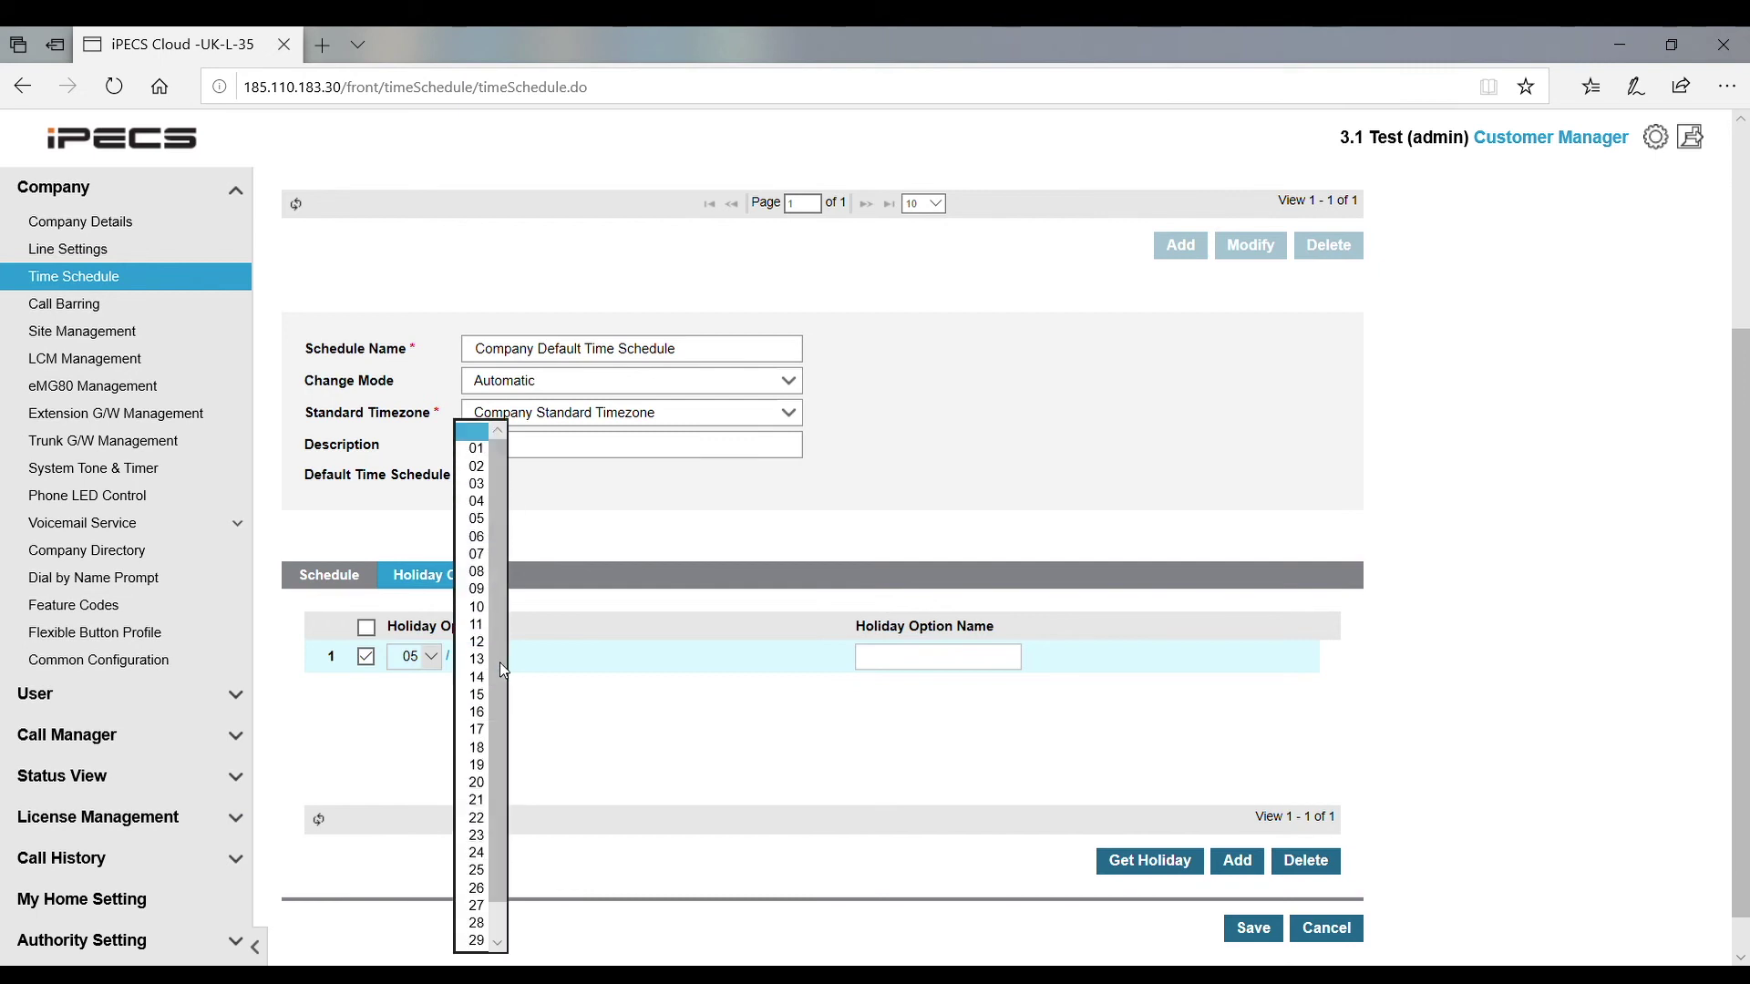
pyautogui.click(478, 574)
# Name the entry May Bank Holiday and add a second blank holiday row
pyautogui.click(940, 661)
pyautogui.write('M')
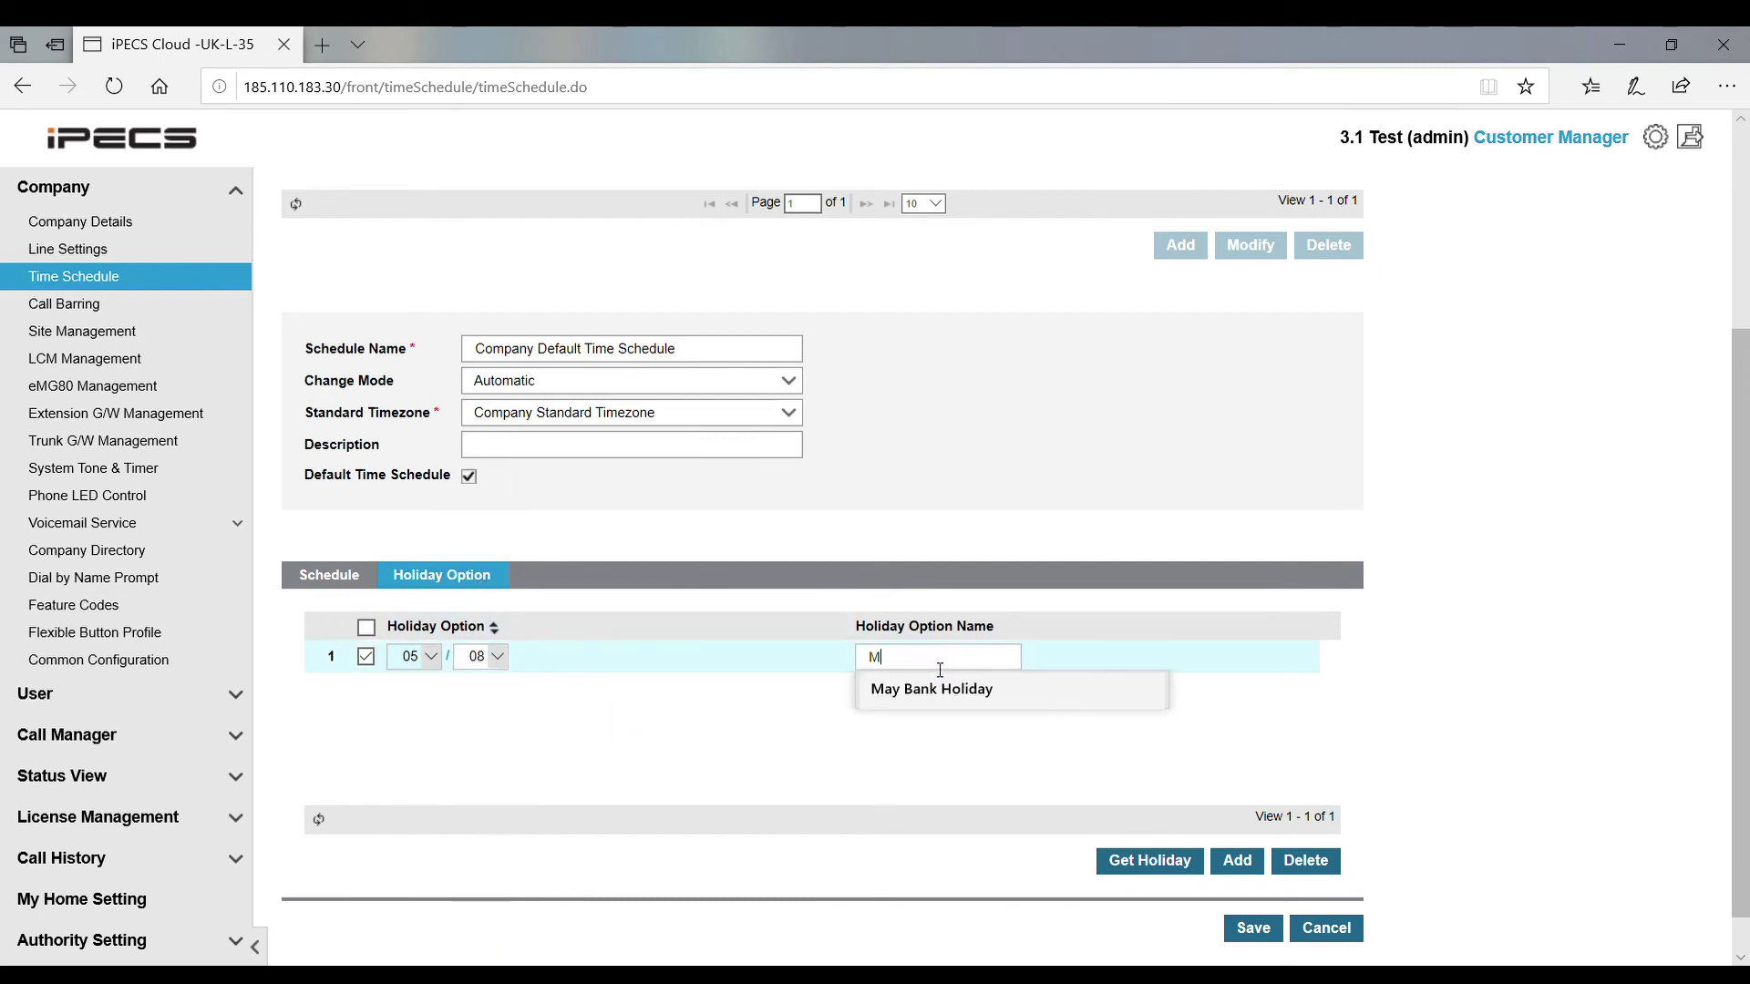
pyautogui.write('ay Bank Holiday')
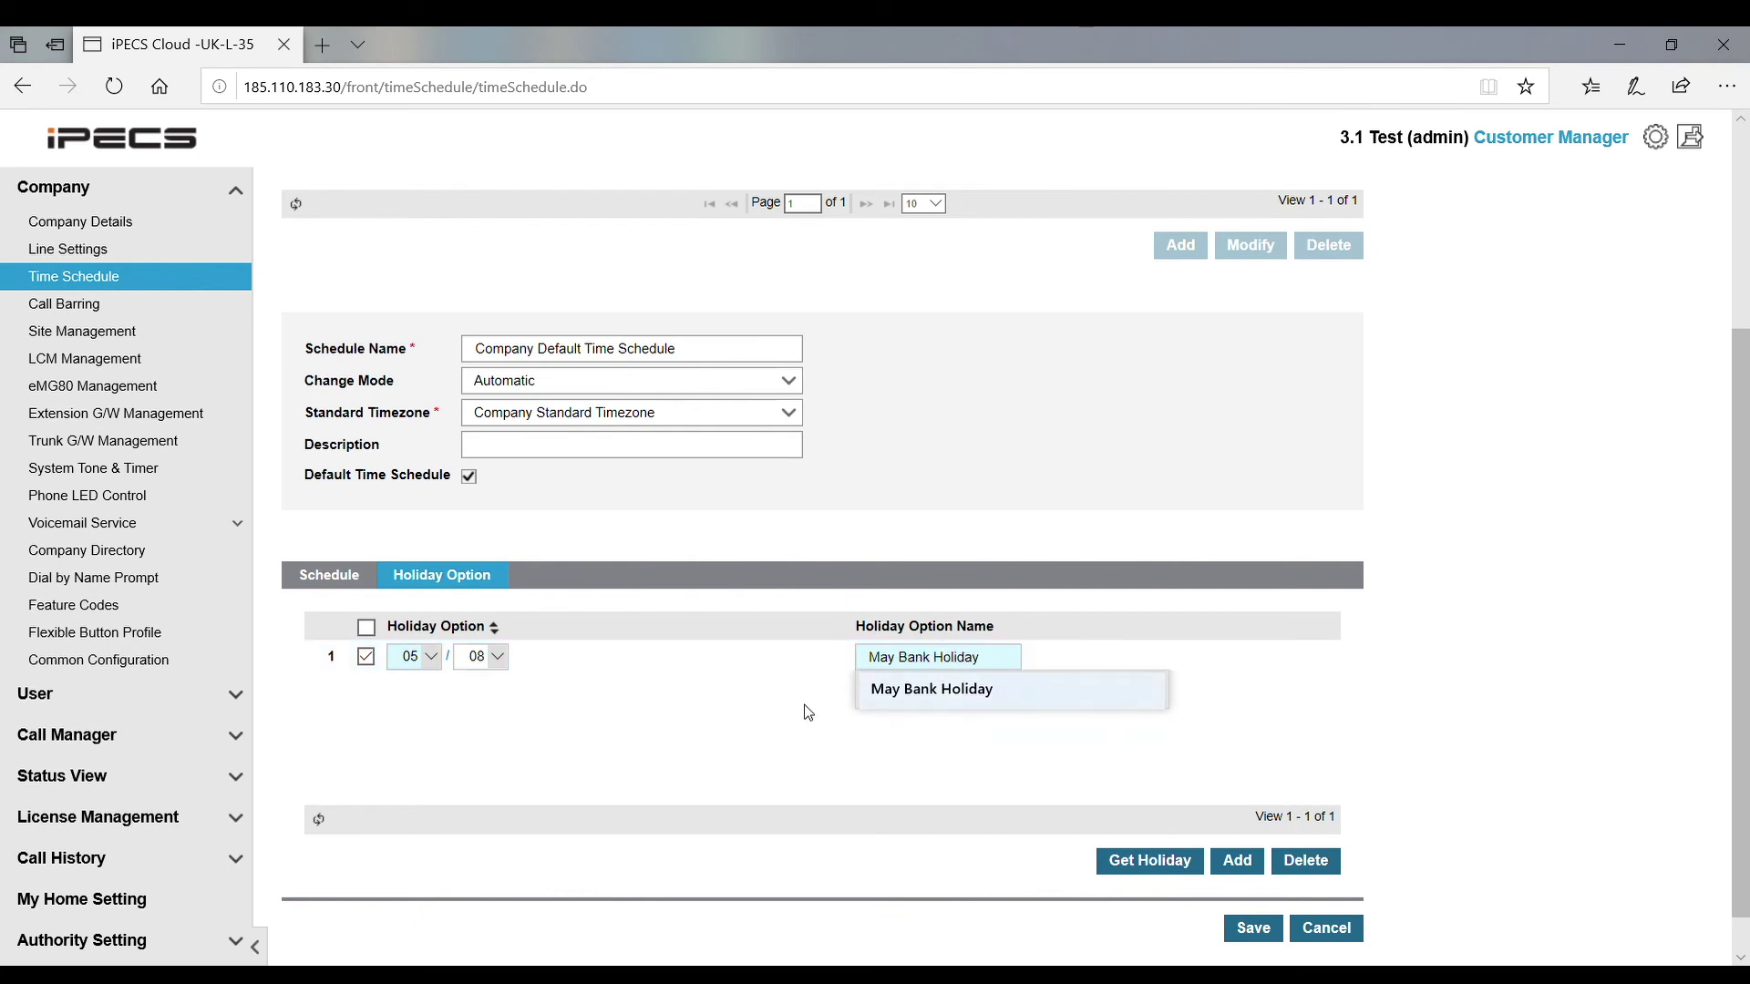
pyautogui.click(763, 745)
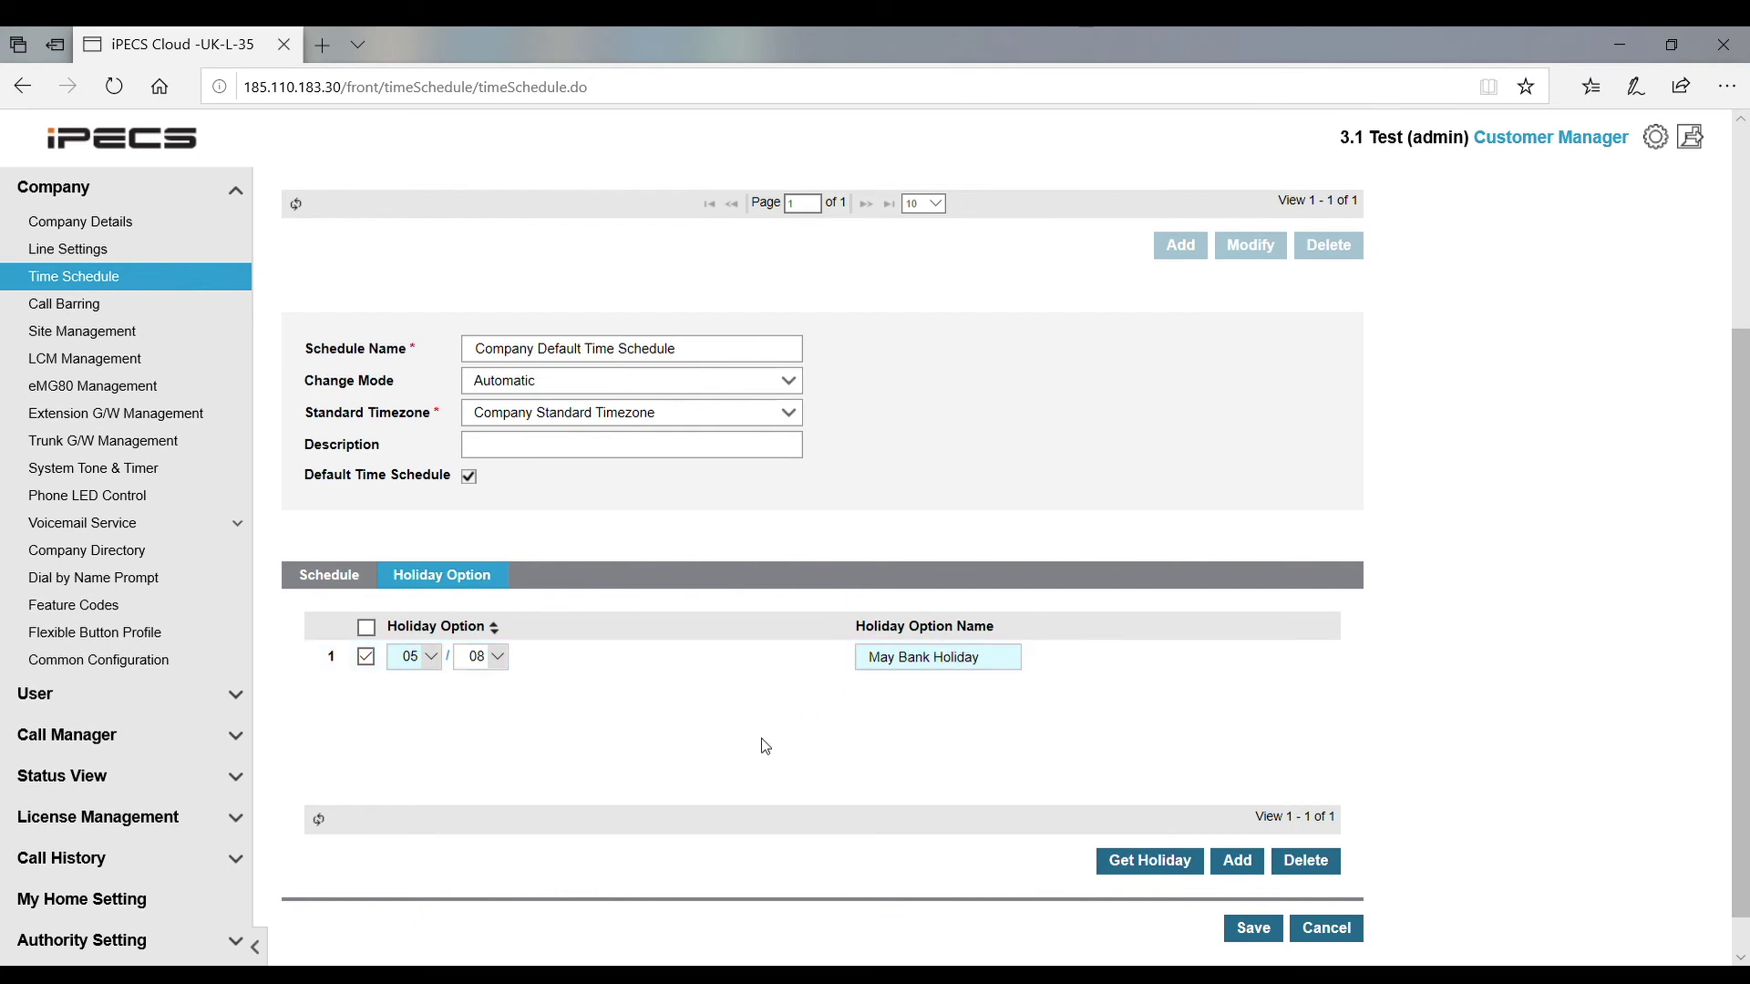
pyautogui.click(1253, 864)
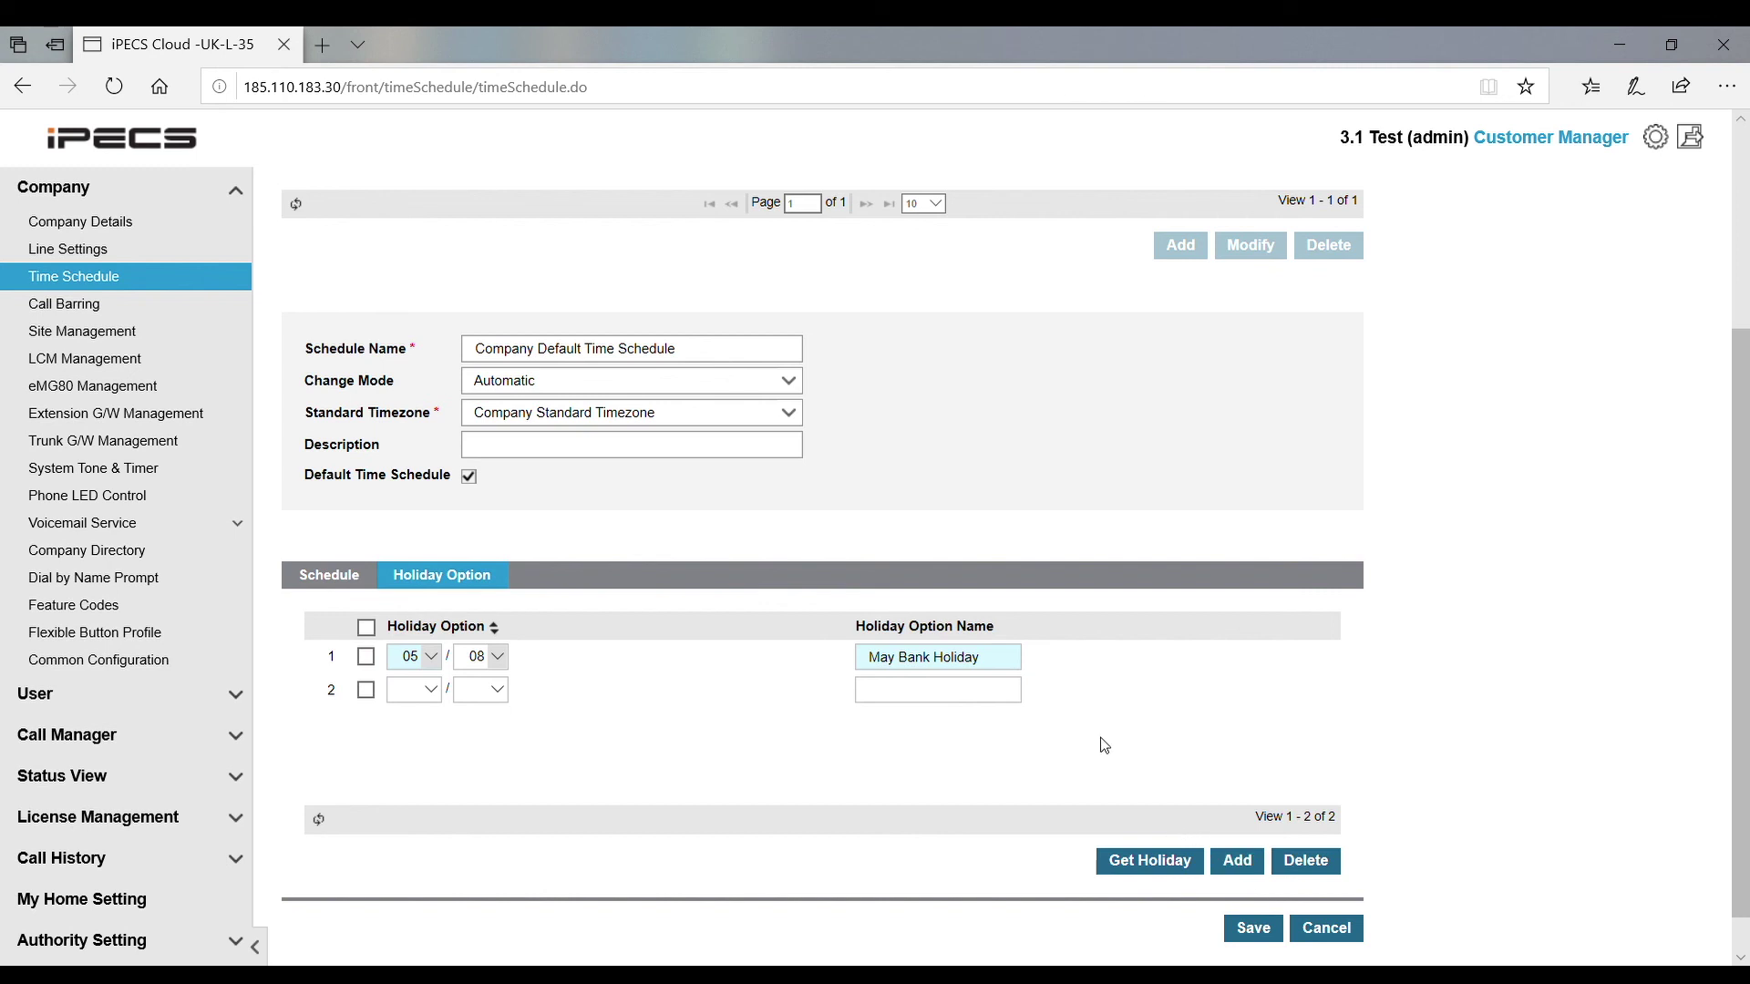